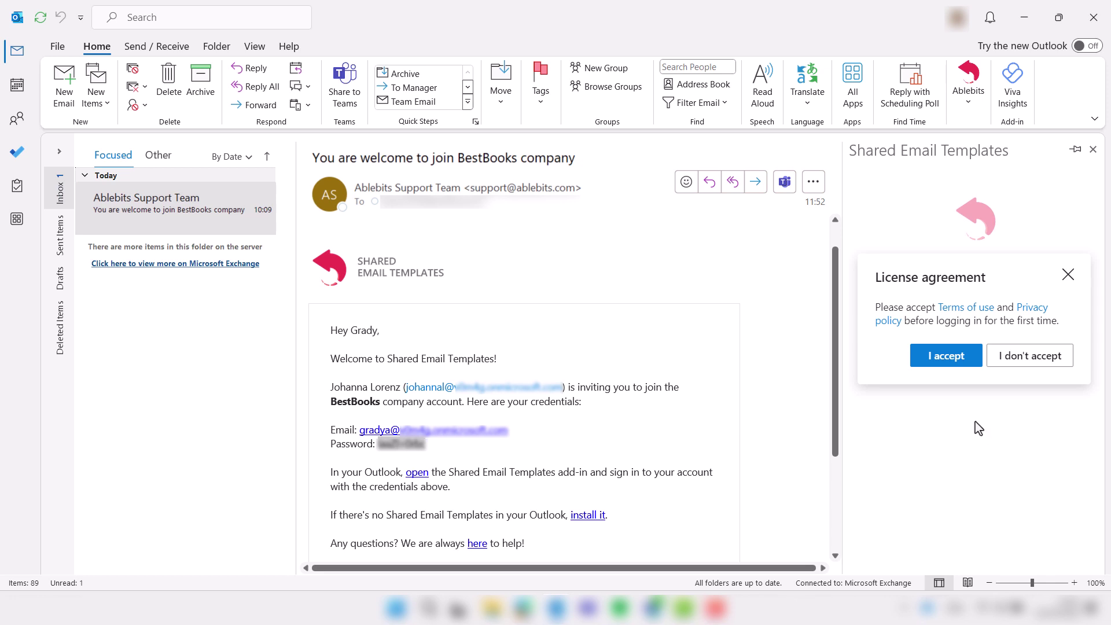
# Step: Review the add-in's Terms of Use and Privacy Policy pages and accept the license agreement
pyautogui.click(978, 310)
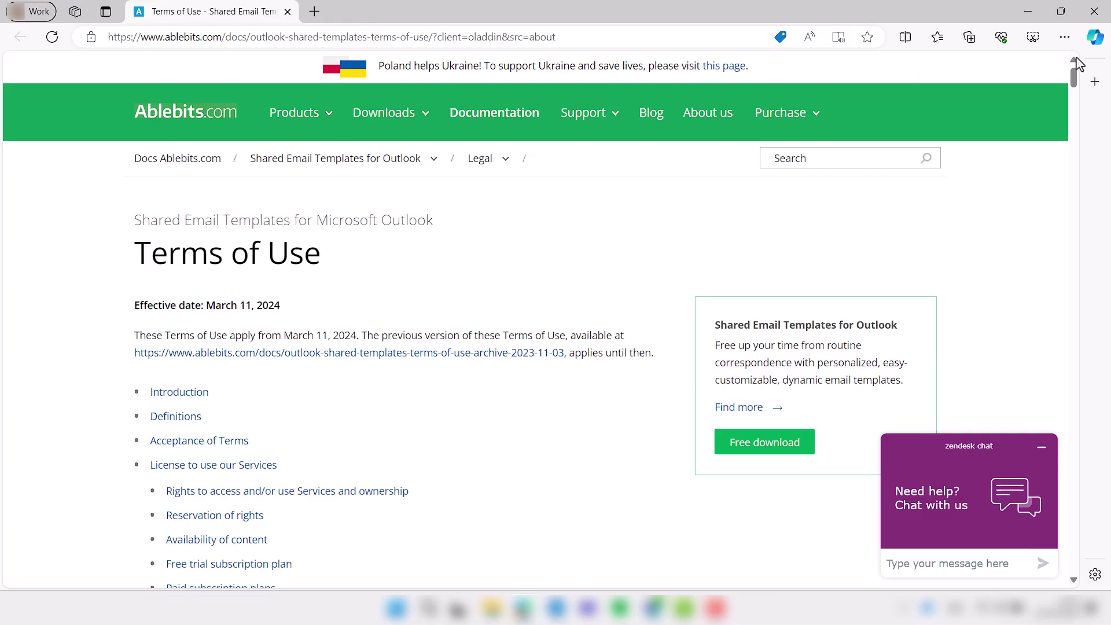
pyautogui.moveTo(1073, 80); pyautogui.dragTo(1102, 313)
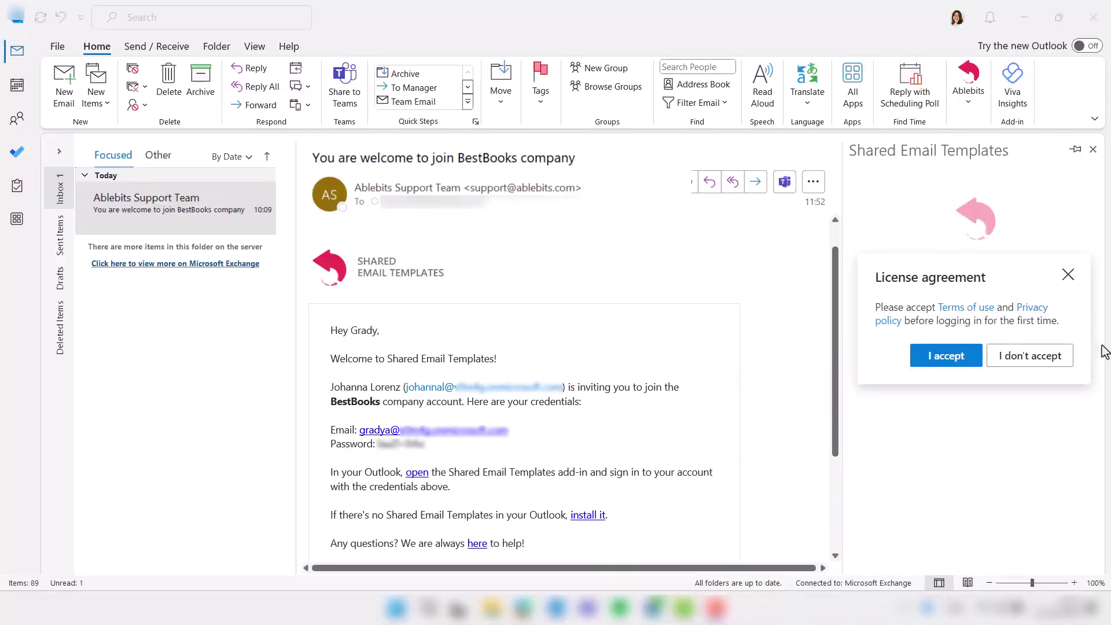
pyautogui.click(1032, 308)
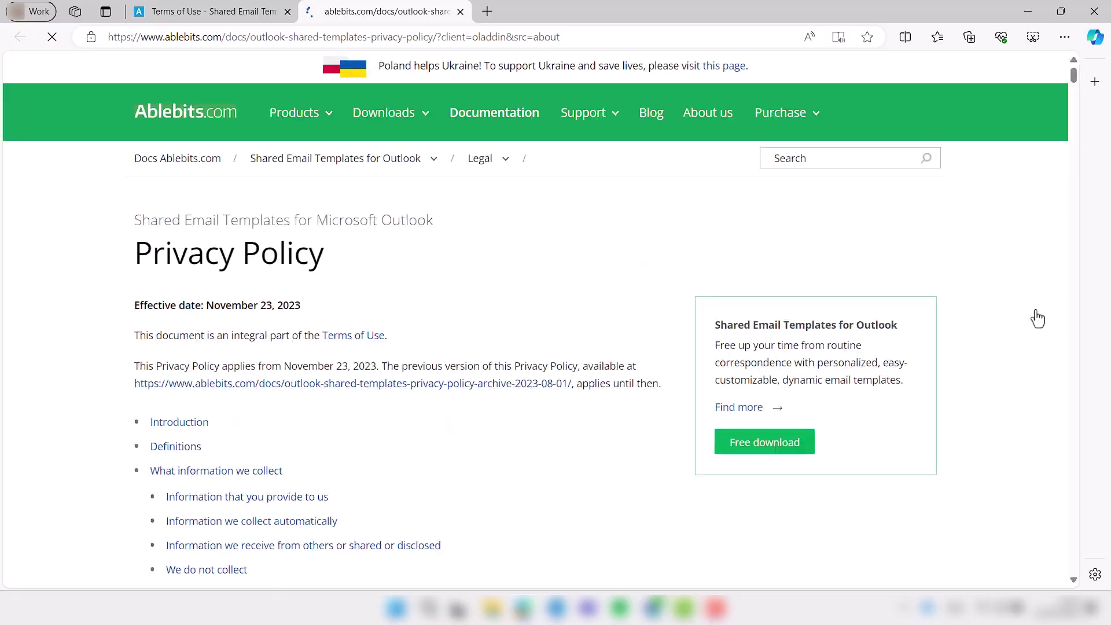
pyautogui.moveTo(1073, 75); pyautogui.dragTo(1071, 289)
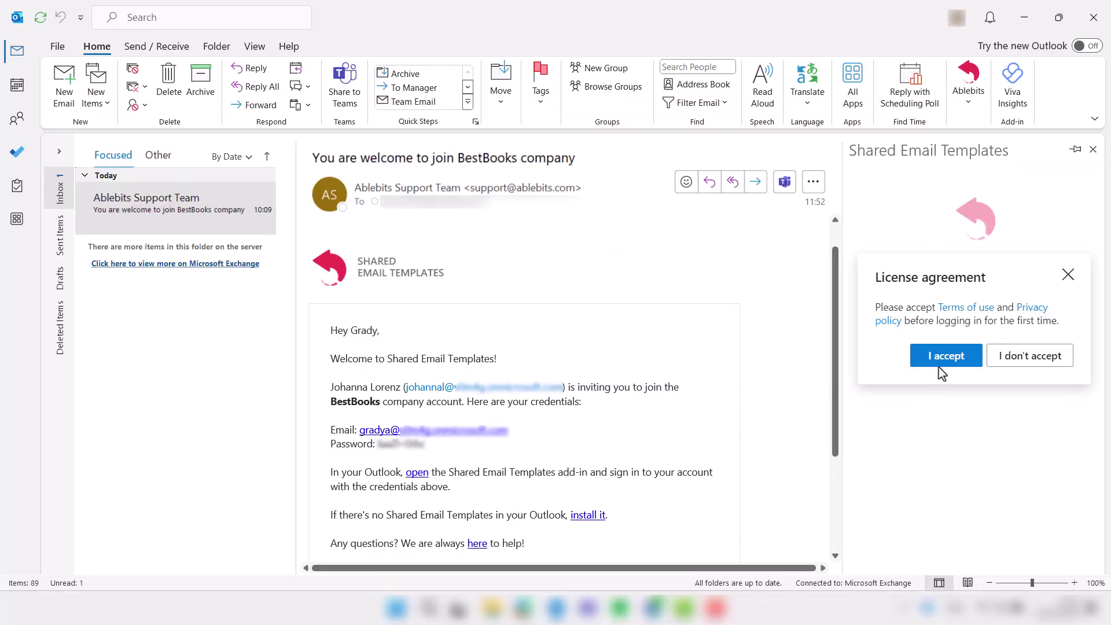
pyautogui.click(942, 363)
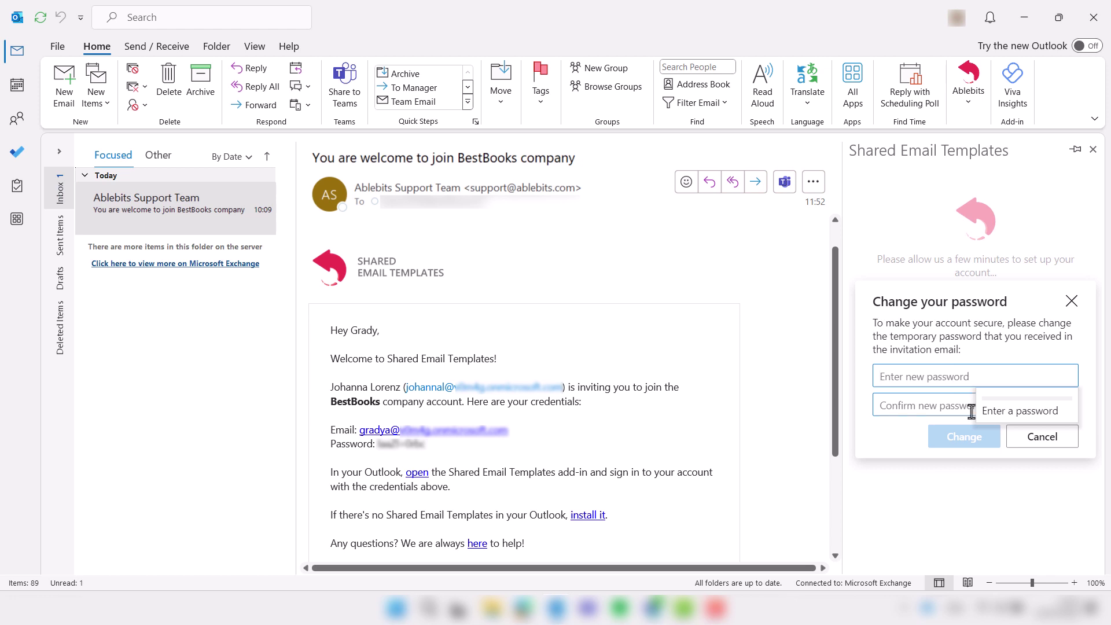
# Step: Try to replace the temporary password by entering and confirming a new account password
pyautogui.write('••••••')
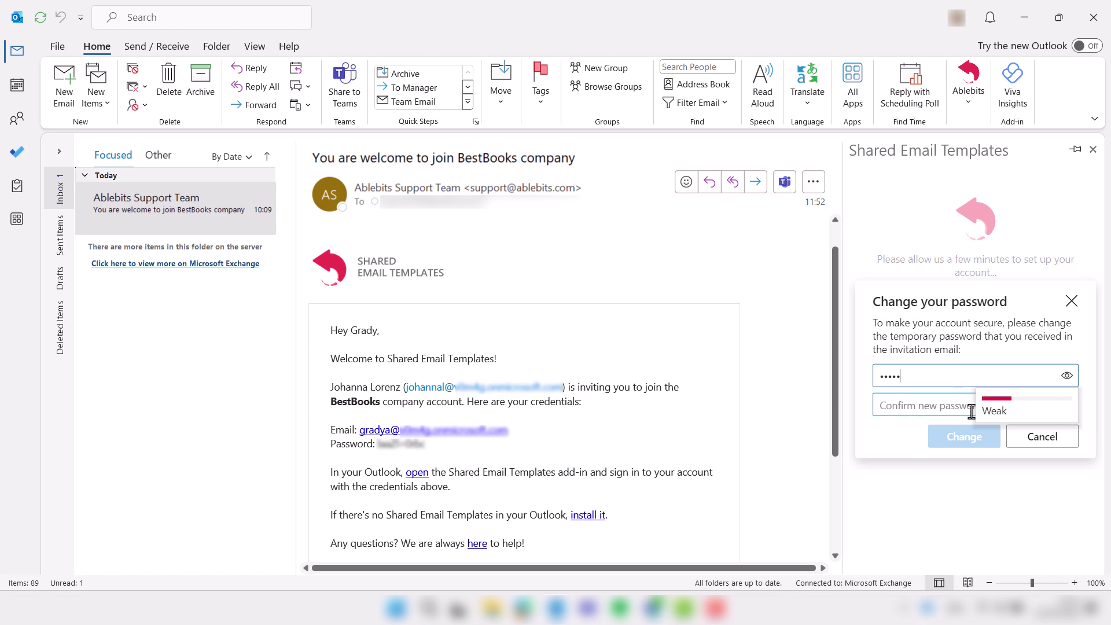
pyautogui.write('••')
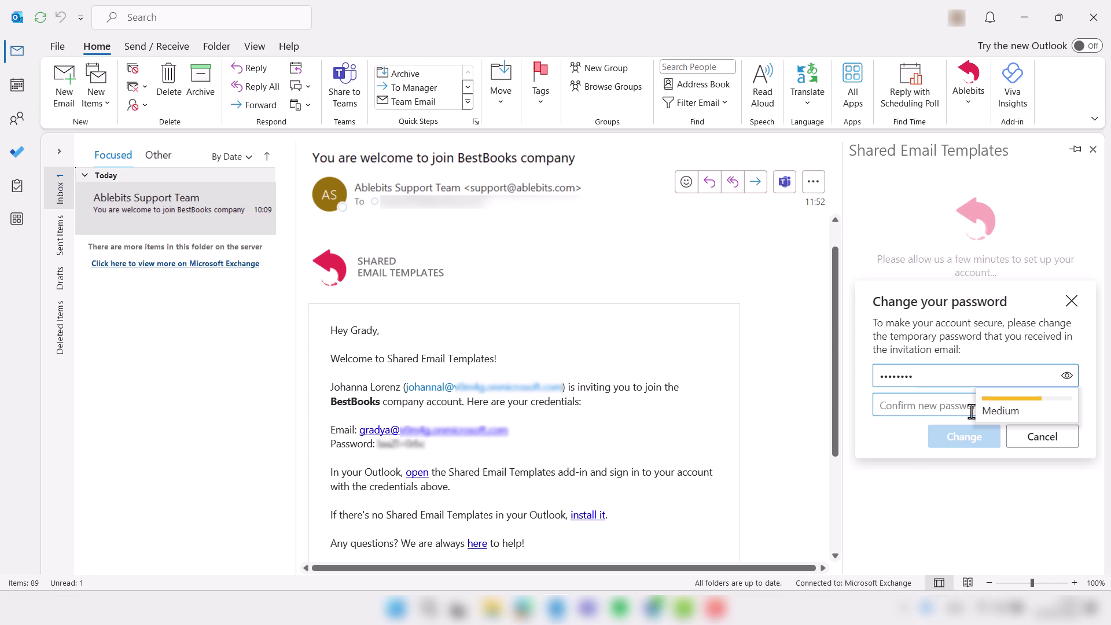
pyautogui.click(888, 405)
pyautogui.write('••••••••')
pyautogui.click(984, 438)
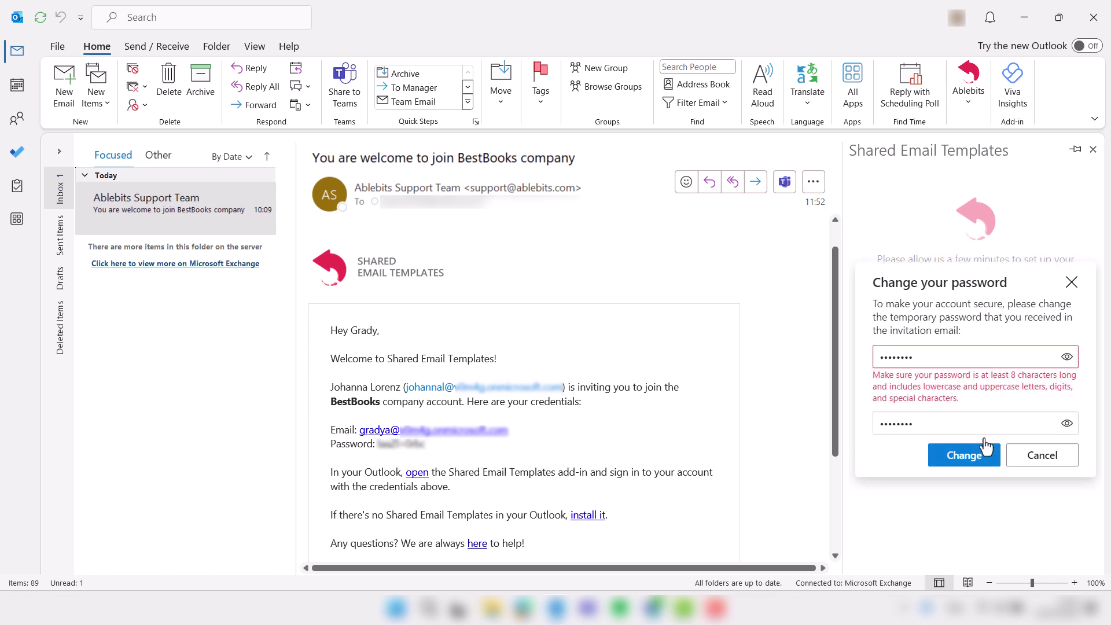
# Step: Clear the new password, enter and confirm one with lowercase and uppercase letters, digits and special characters, and submit the change
pyautogui.click(920, 369)
pyautogui.press('BackSpace')
pyautogui.press('BackSpace')
pyautogui.press('BackSpace')
pyautogui.press('BackSpace')
pyautogui.press('BackSpace')
pyautogui.press('BackSpace')
pyautogui.press('BackSpace')
pyautogui.press('BackSpace')
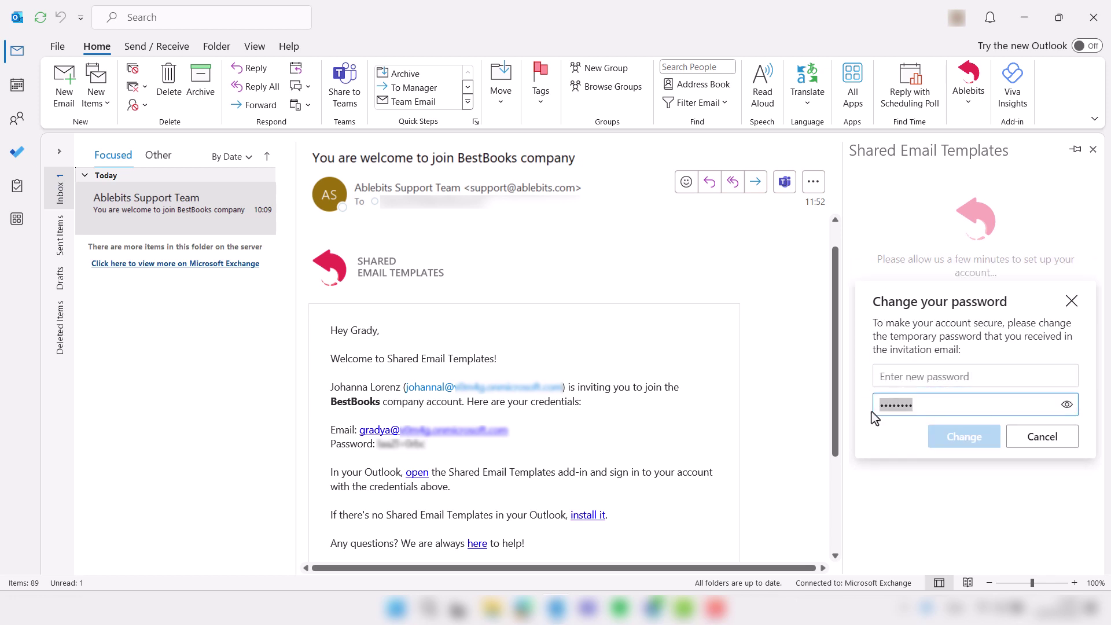
pyautogui.write('•••••••••')
pyautogui.click(917, 405)
pyautogui.write('•••••••••')
pyautogui.click(964, 437)
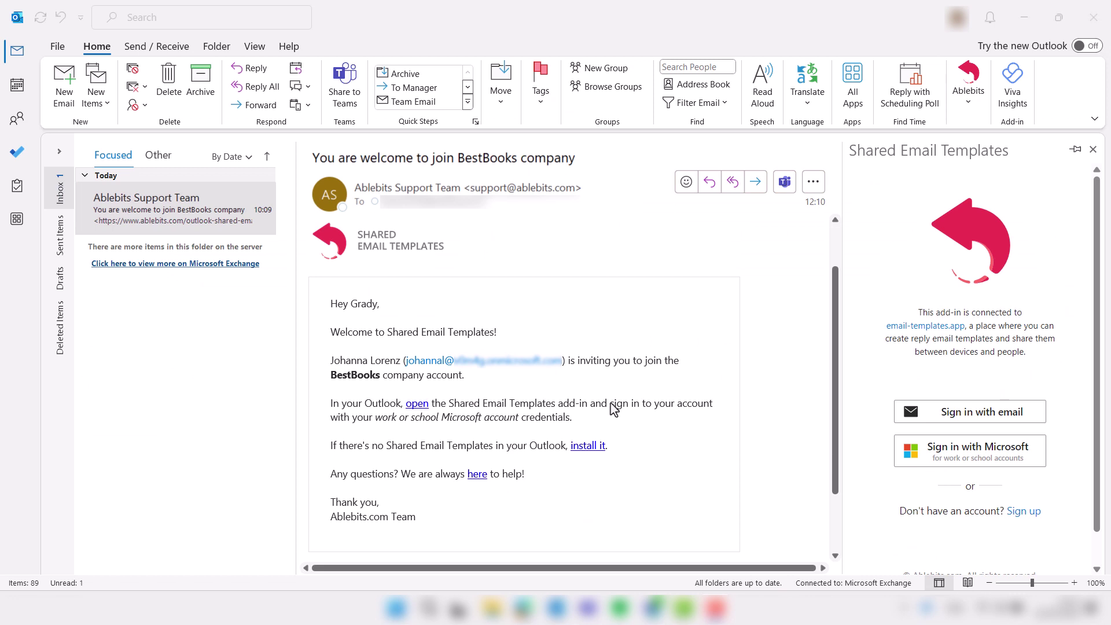
# Step: Sign in to the add-in with the Microsoft work account's email and password, and accept the license agreement
pyautogui.moveTo(610, 403); pyautogui.dragTo(622, 414)
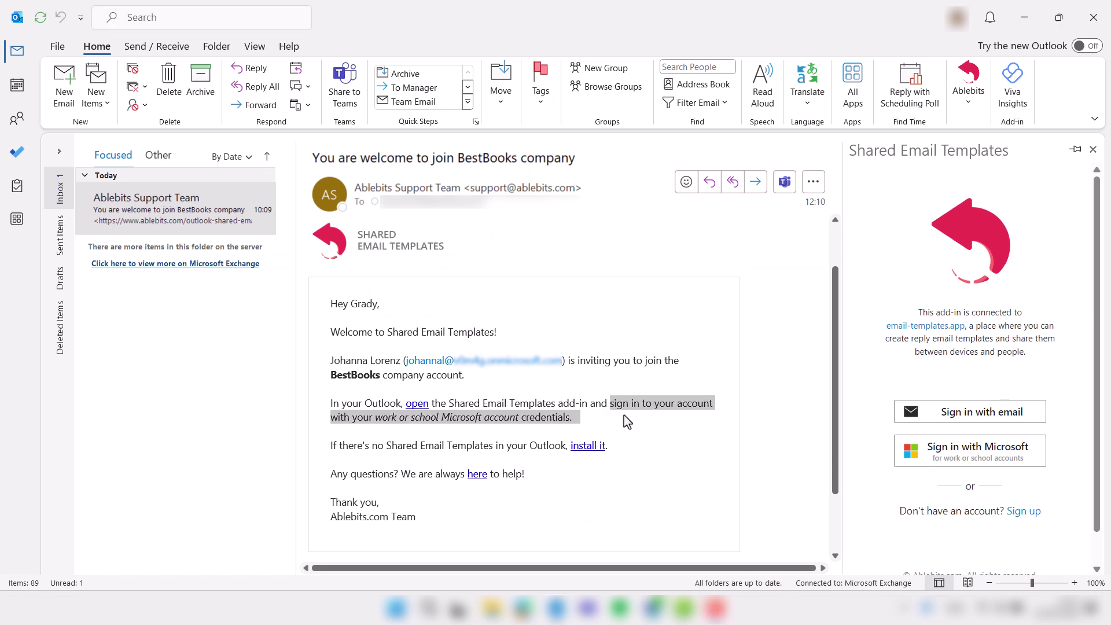
pyautogui.click(679, 431)
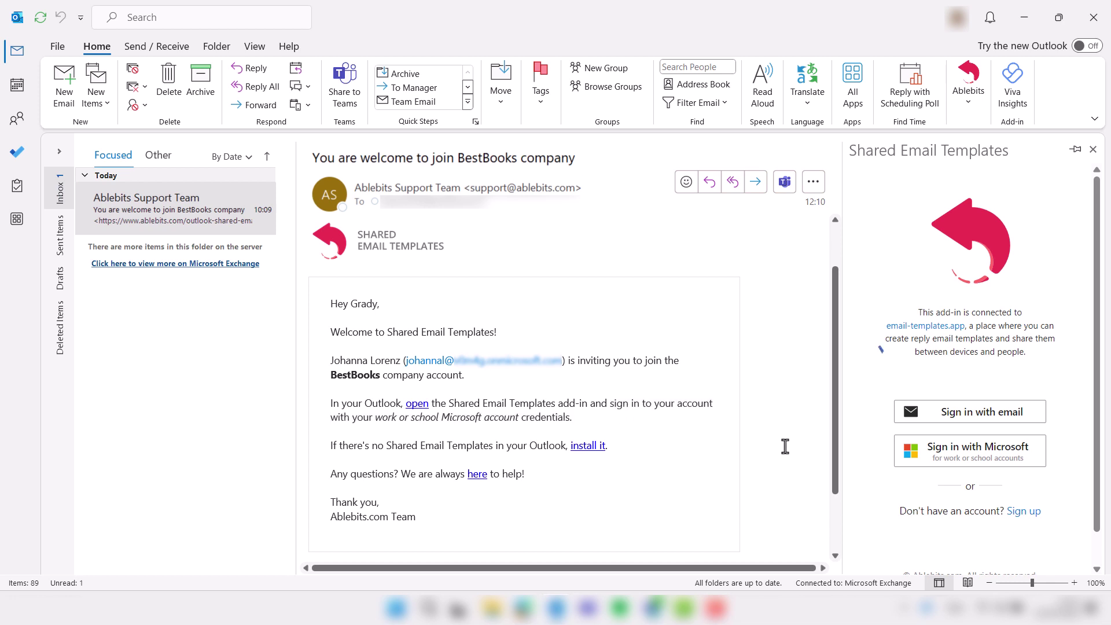
pyautogui.click(949, 463)
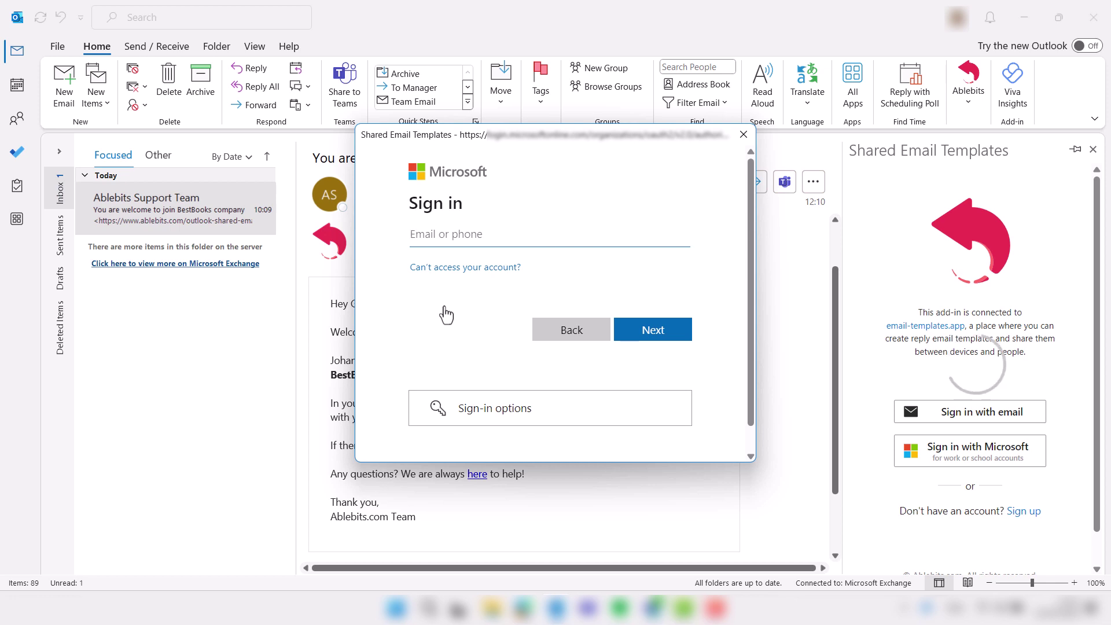
pyautogui.hotkey('ctrl', 'v')
pyautogui.click(653, 331)
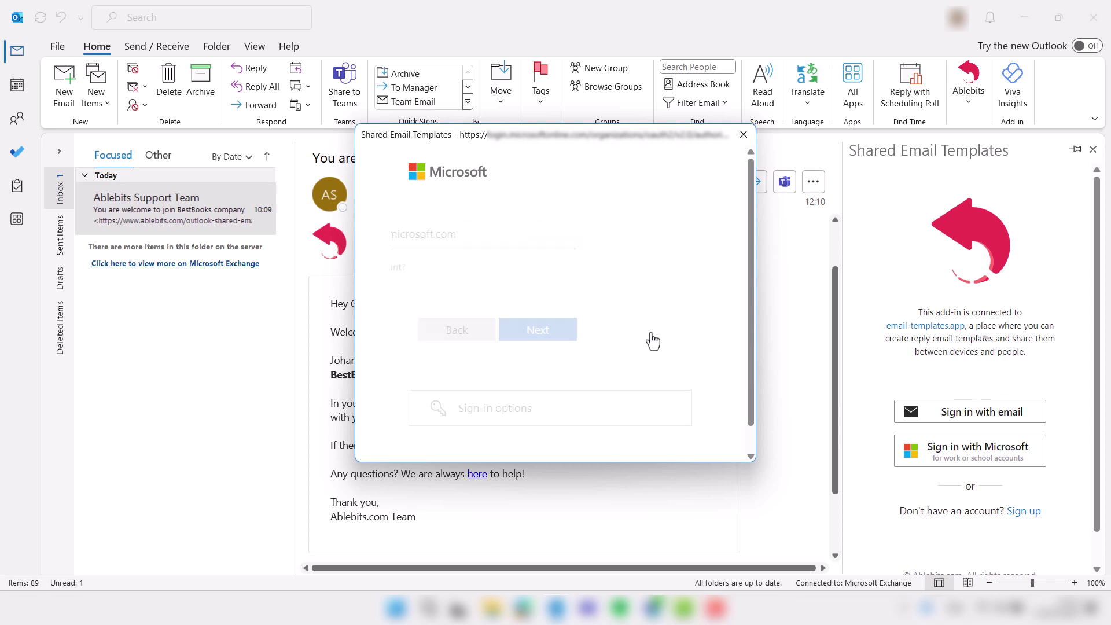
pyautogui.hotkey('ctrl', 'v')
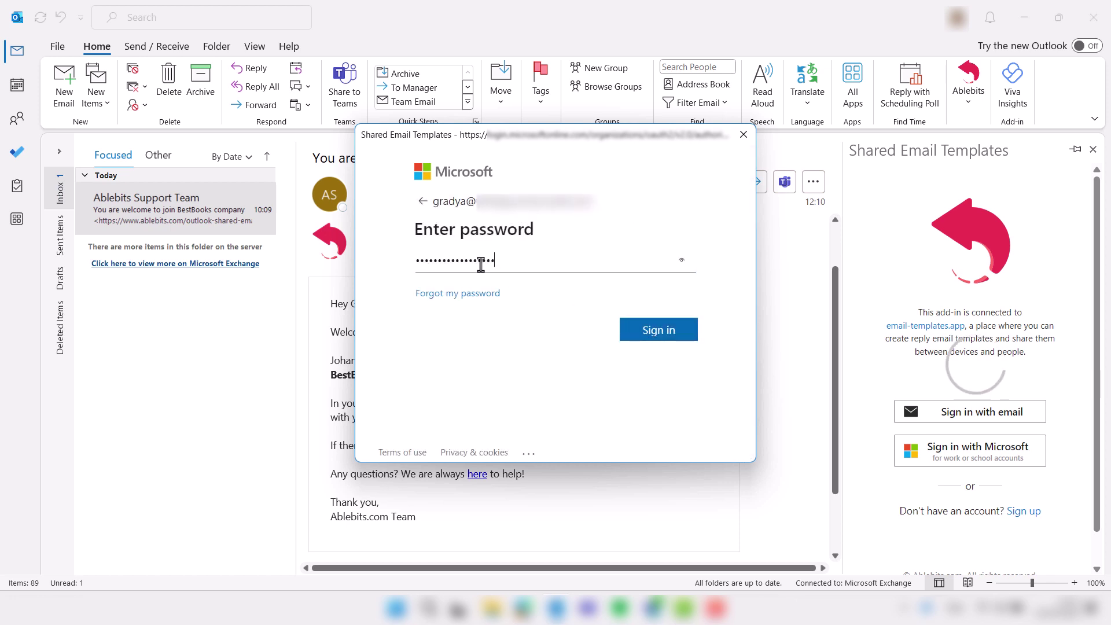
pyautogui.click(669, 333)
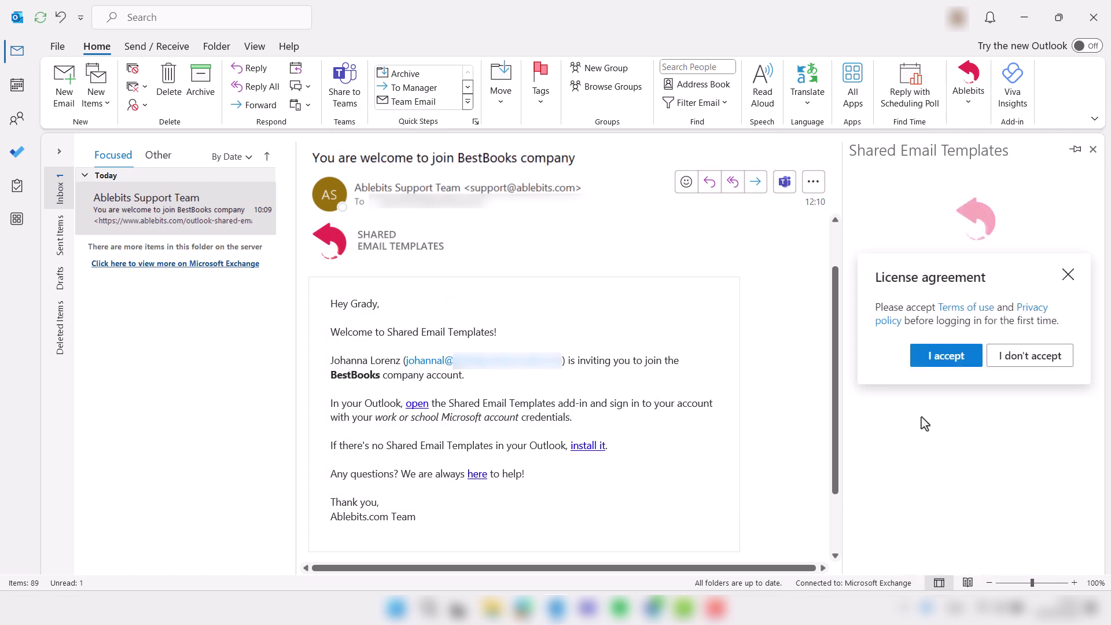
pyautogui.click(974, 360)
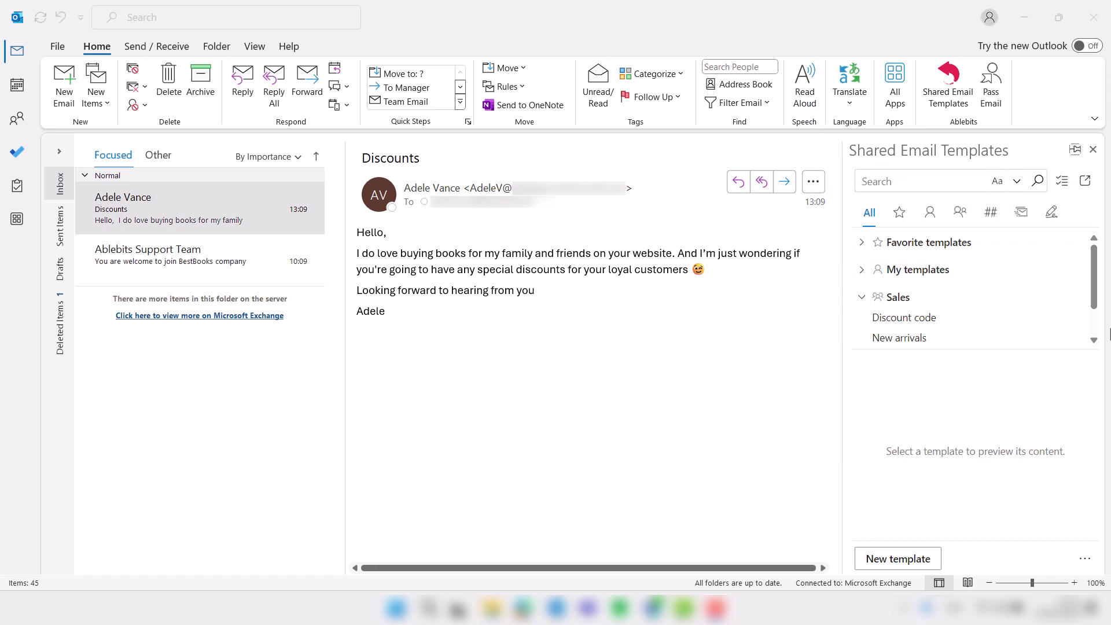
# Step: Enlarge the template list and reply to the Discounts email with the Discount code template from the Sales team
pyautogui.moveTo(1070, 349); pyautogui.dragTo(1082, 415)
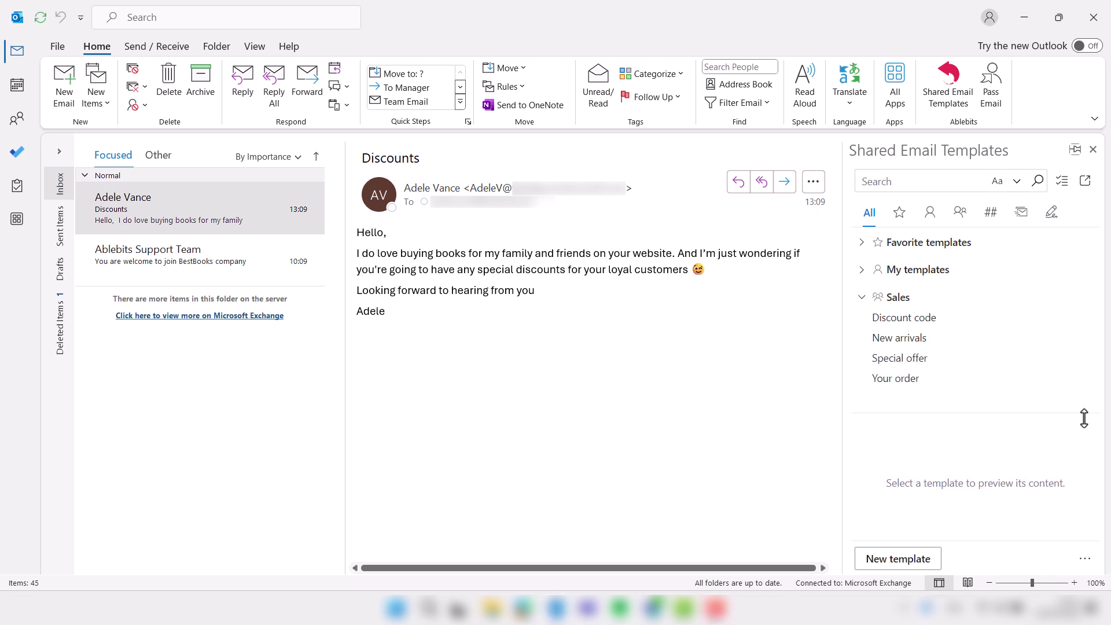
pyautogui.click(904, 317)
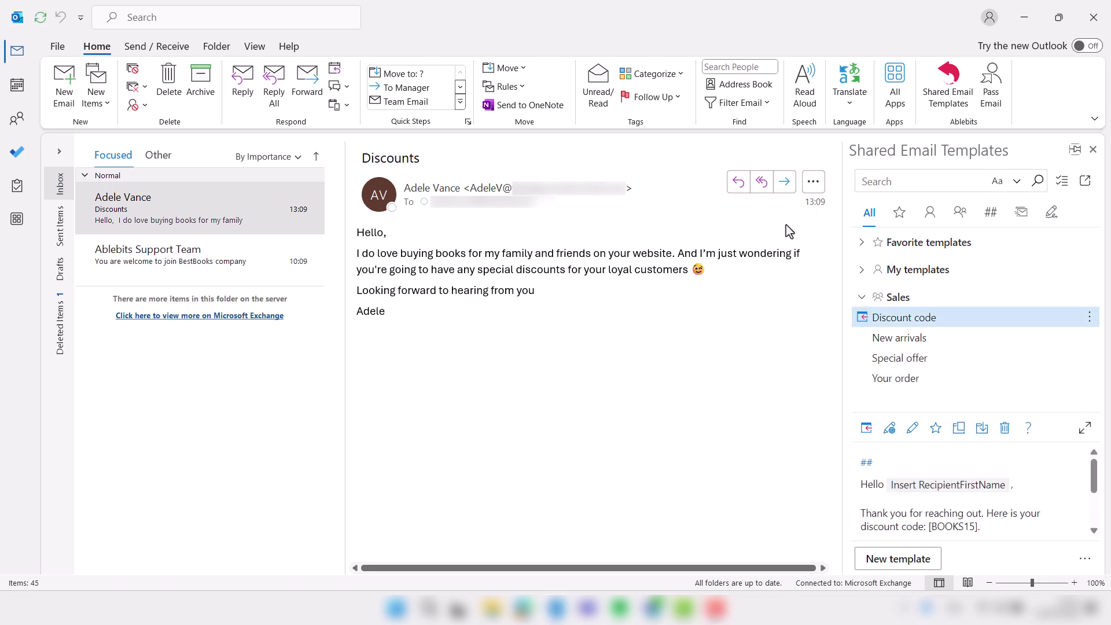
pyautogui.click(738, 182)
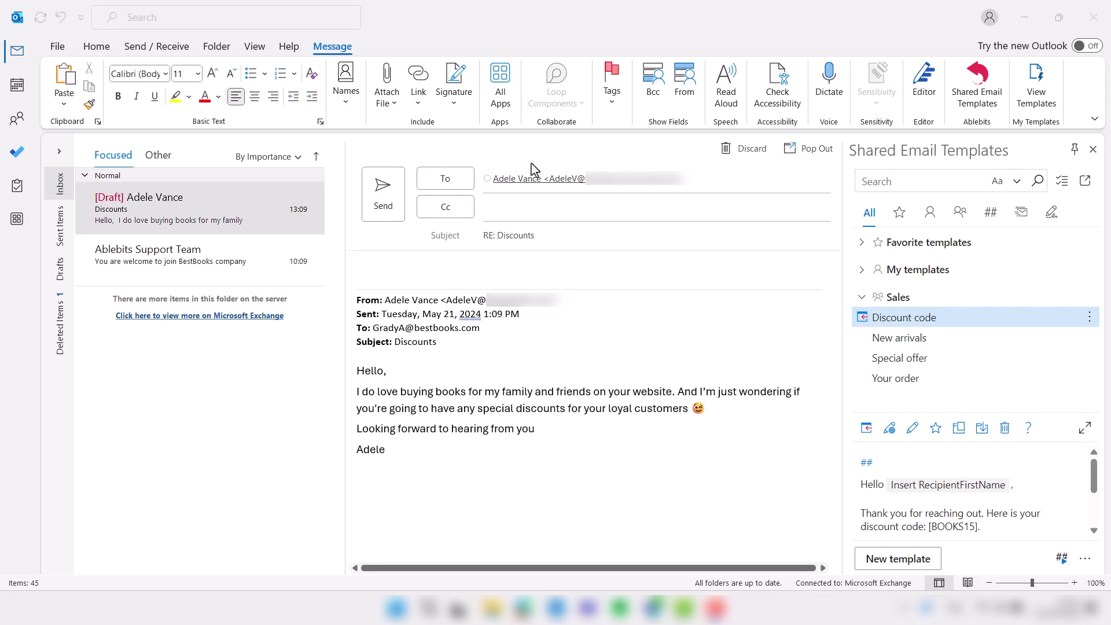
pyautogui.click(862, 317)
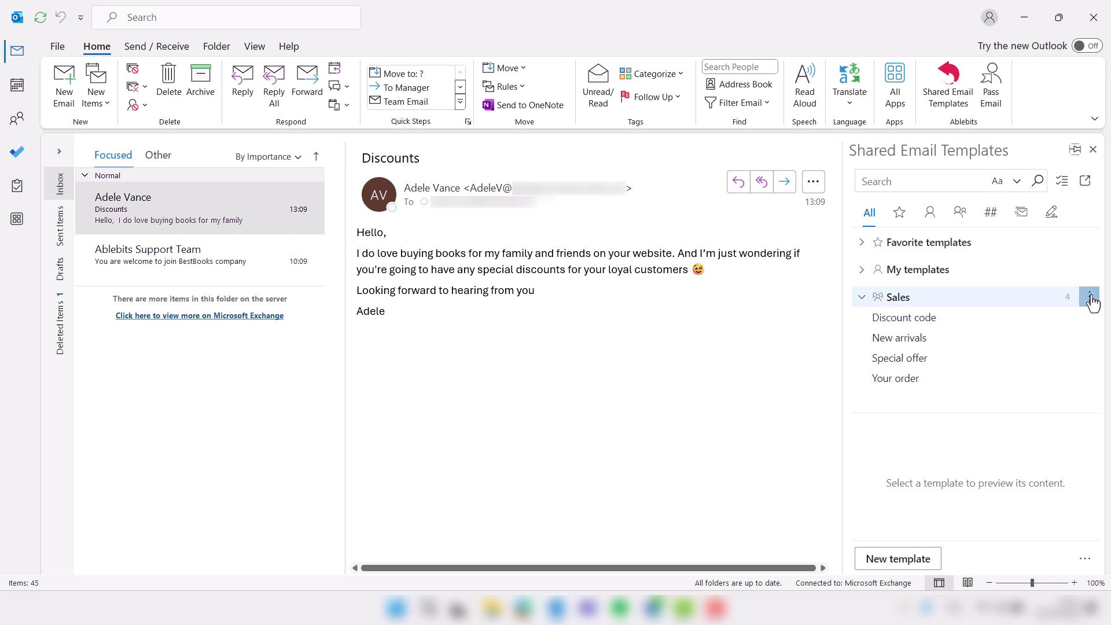
# Step: Examine the actions available for the Sales team folder and for its Discount code template
pyautogui.click(1090, 297)
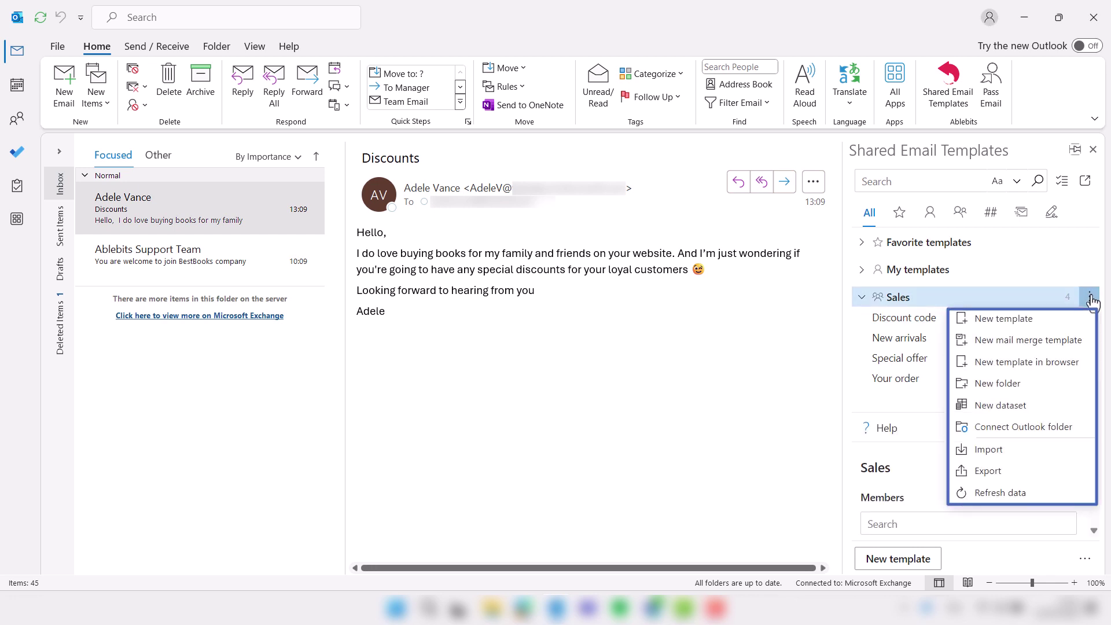
pyautogui.click(1090, 318)
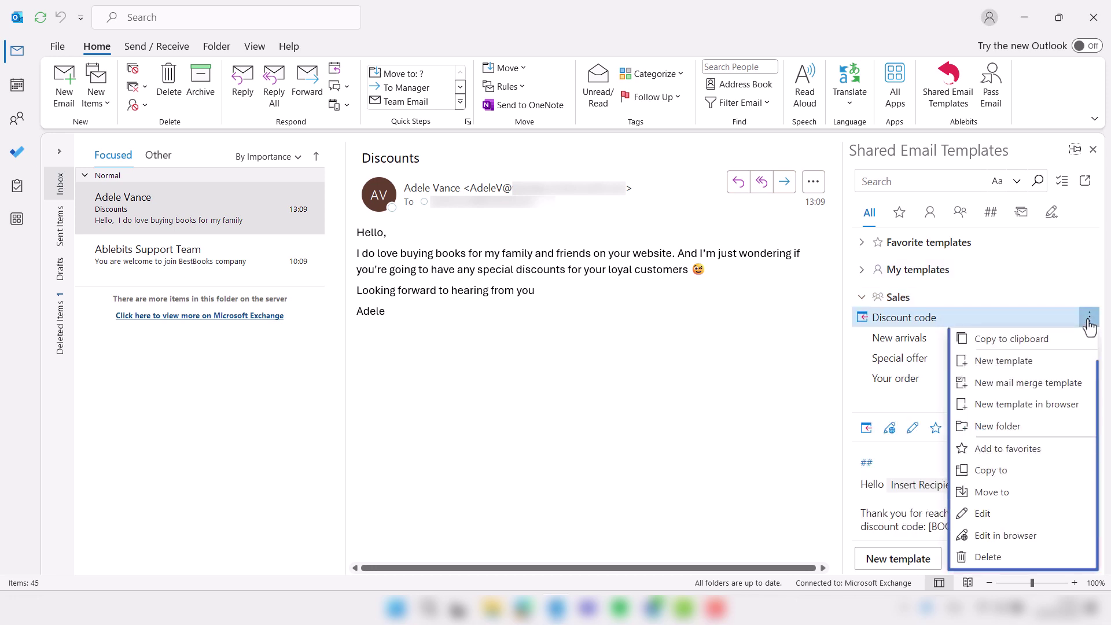
pyautogui.click(1088, 320)
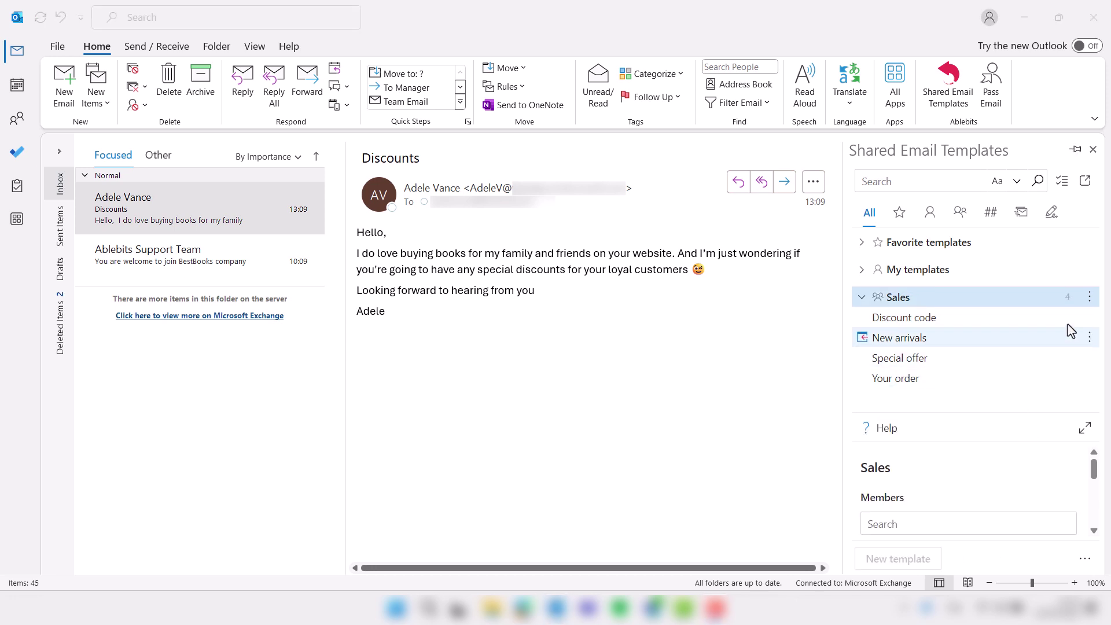
pyautogui.click(1090, 297)
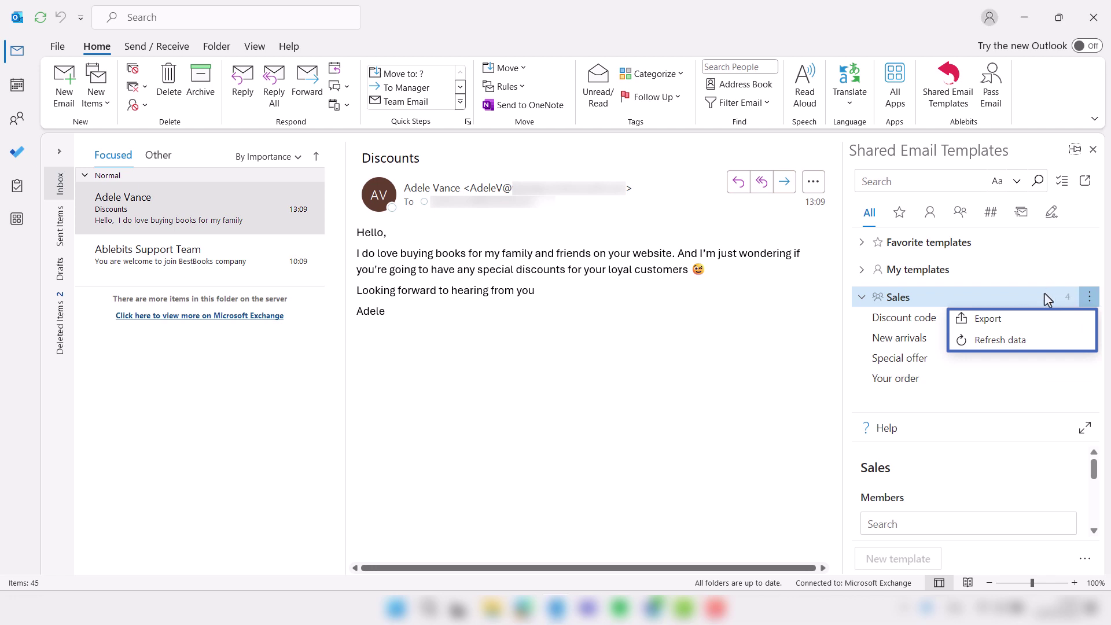
pyautogui.click(1044, 295)
pyautogui.click(1090, 317)
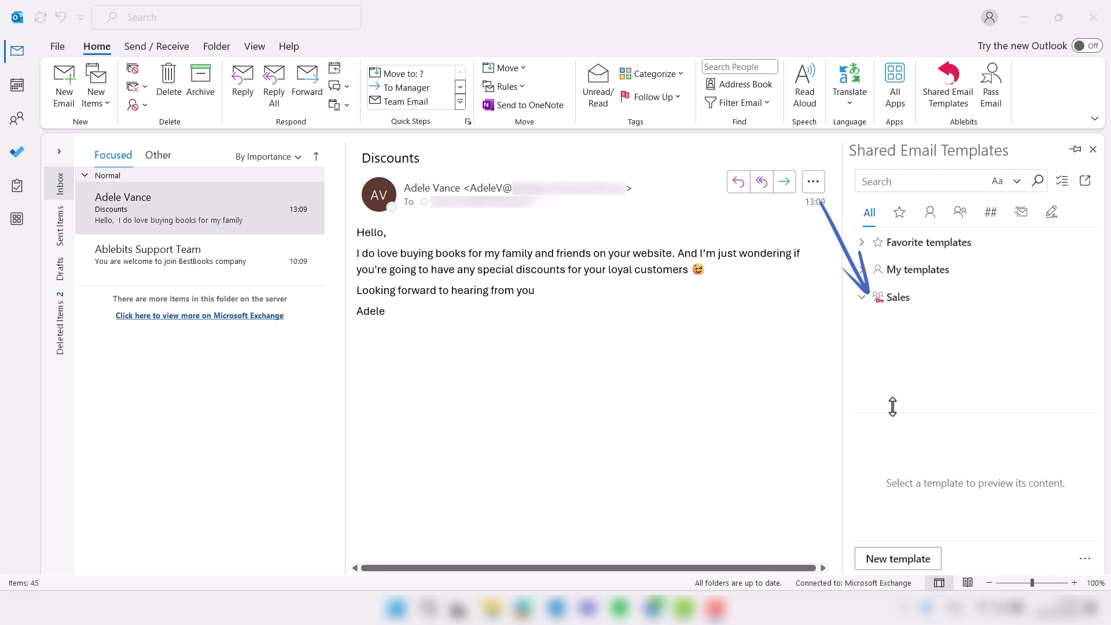
# Step: Unlock the encrypted Sales team by entering the team password, with saving the team password in Outlook turned off
pyautogui.click(914, 299)
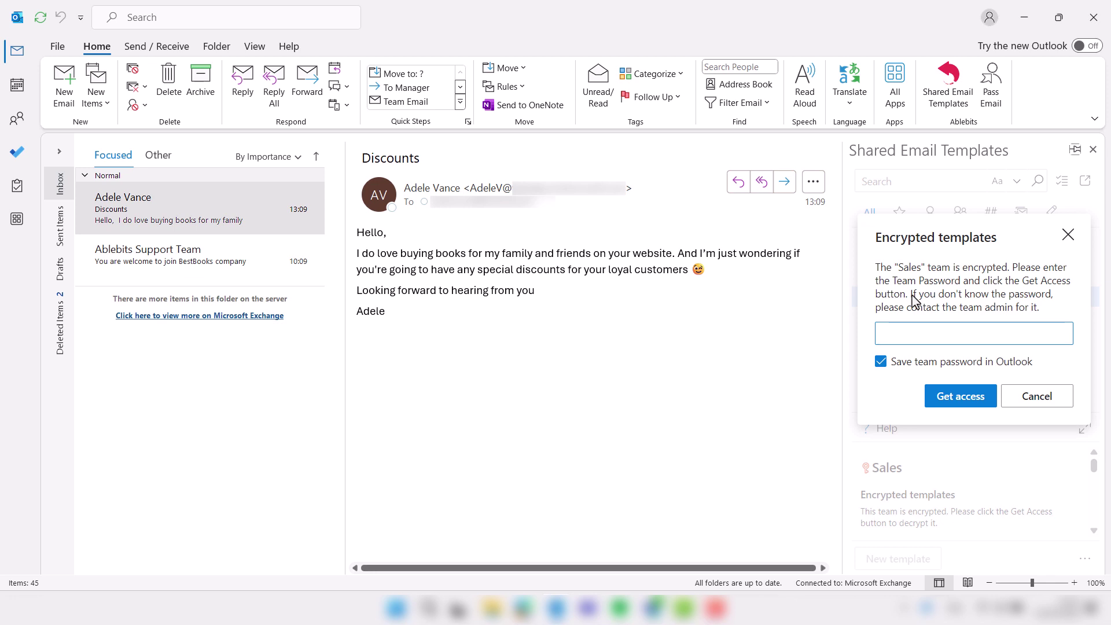
pyautogui.write('••••••••••')
pyautogui.click(883, 363)
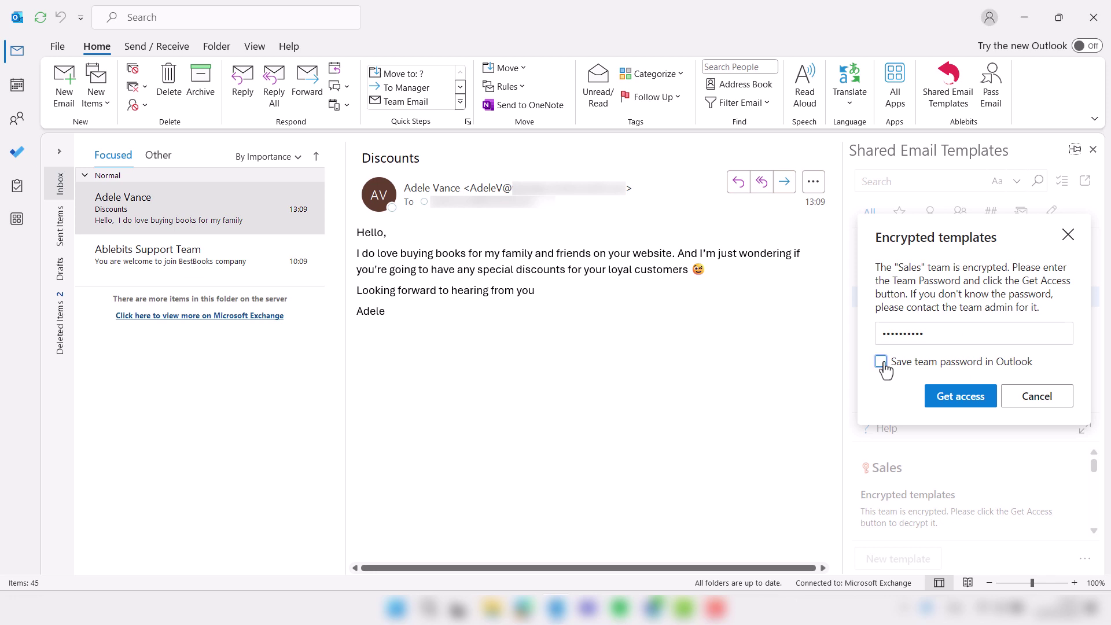
pyautogui.click(995, 407)
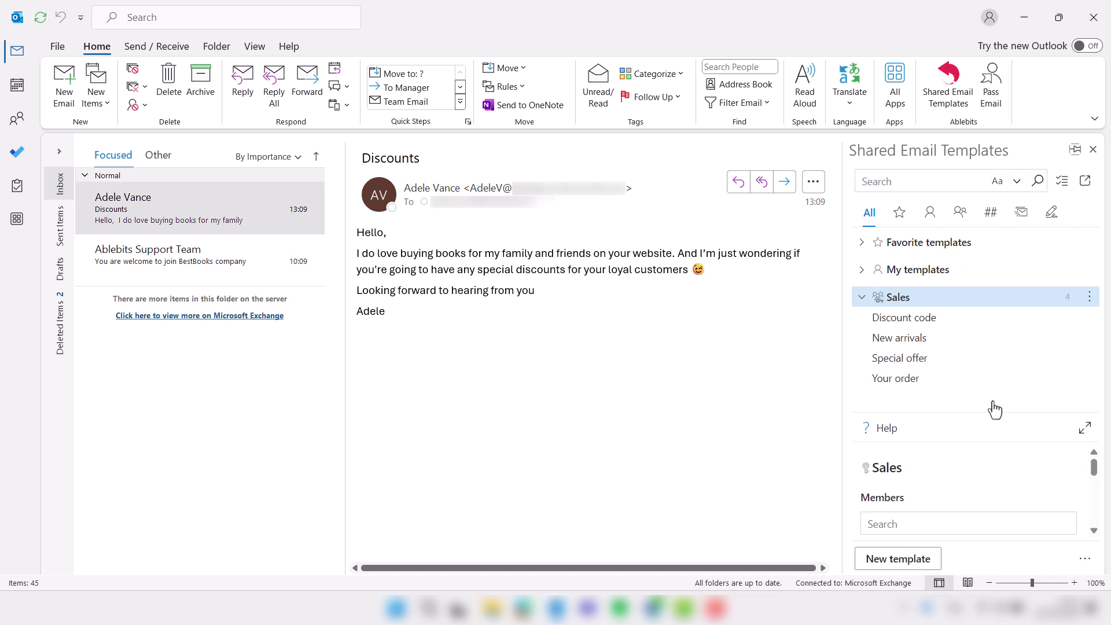